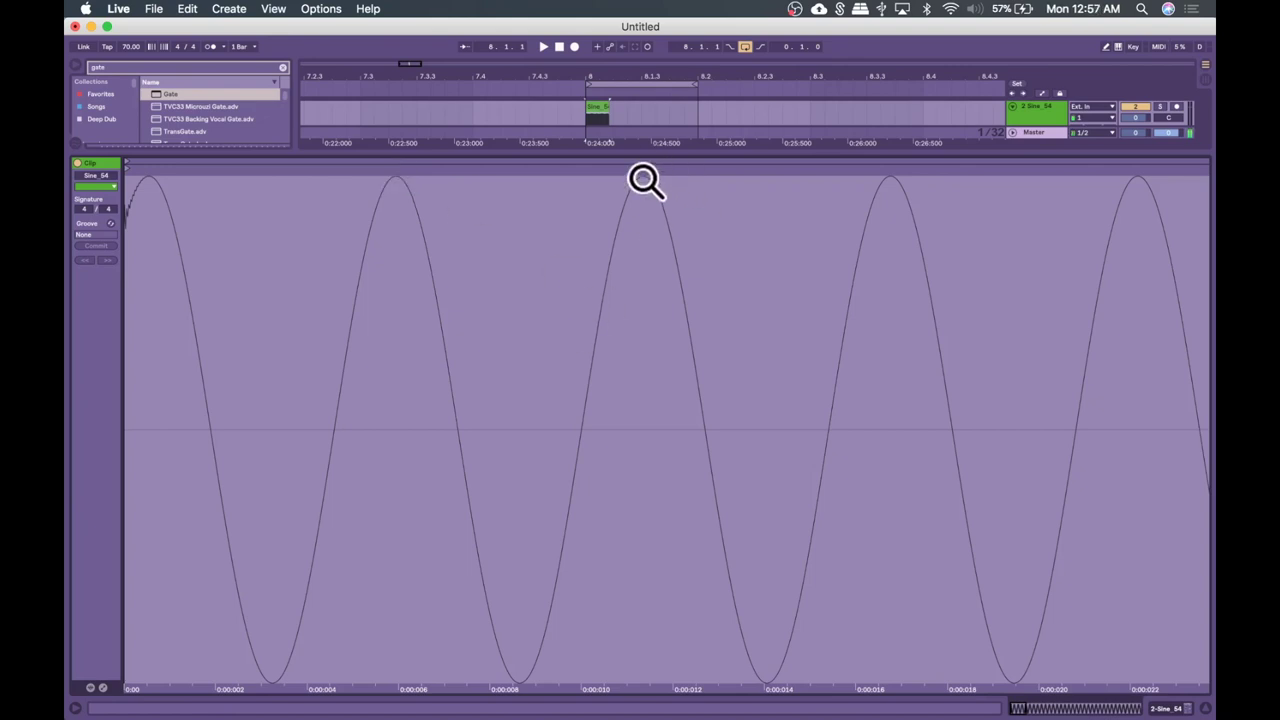
Collapse the maximized Sine_54 clip waveform back to the Arrangement view
{"action": "left_click", "coordinate": [1206, 708]}
Start playback of the set and zoom in on the frozen sine clips
{"action": "key", "text": "space"}
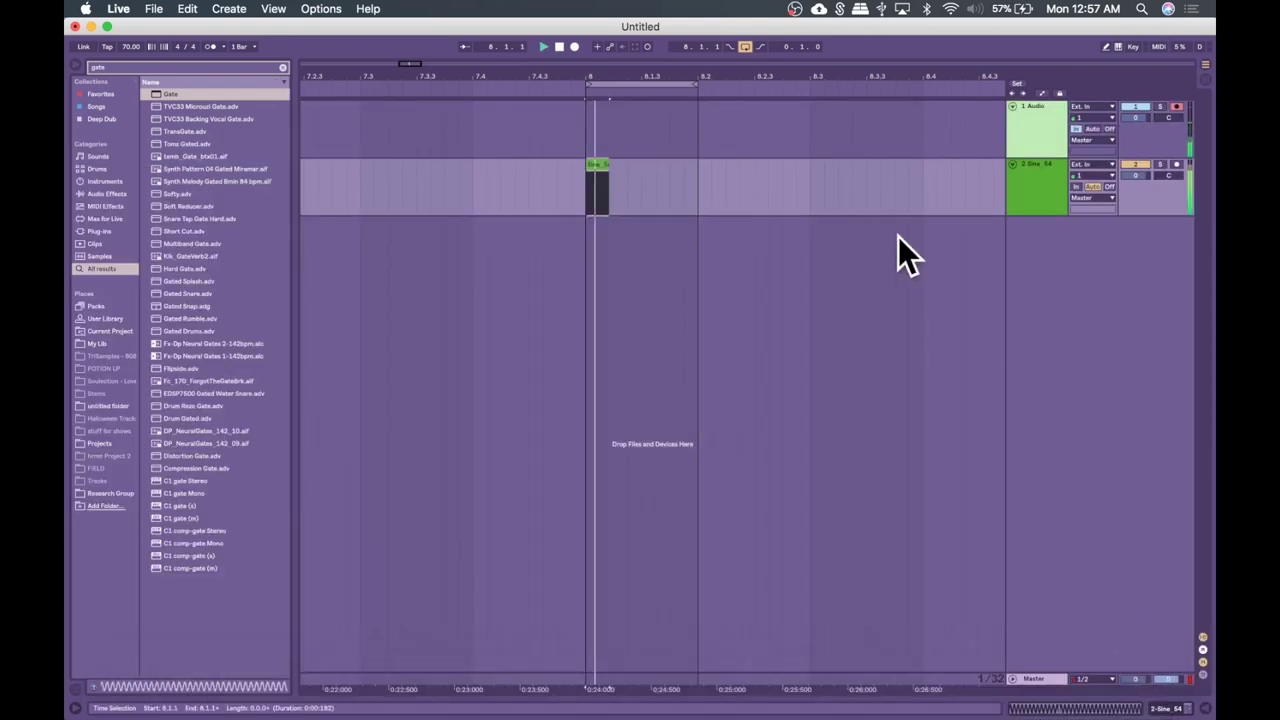
{"action": "key", "text": "Tab"}
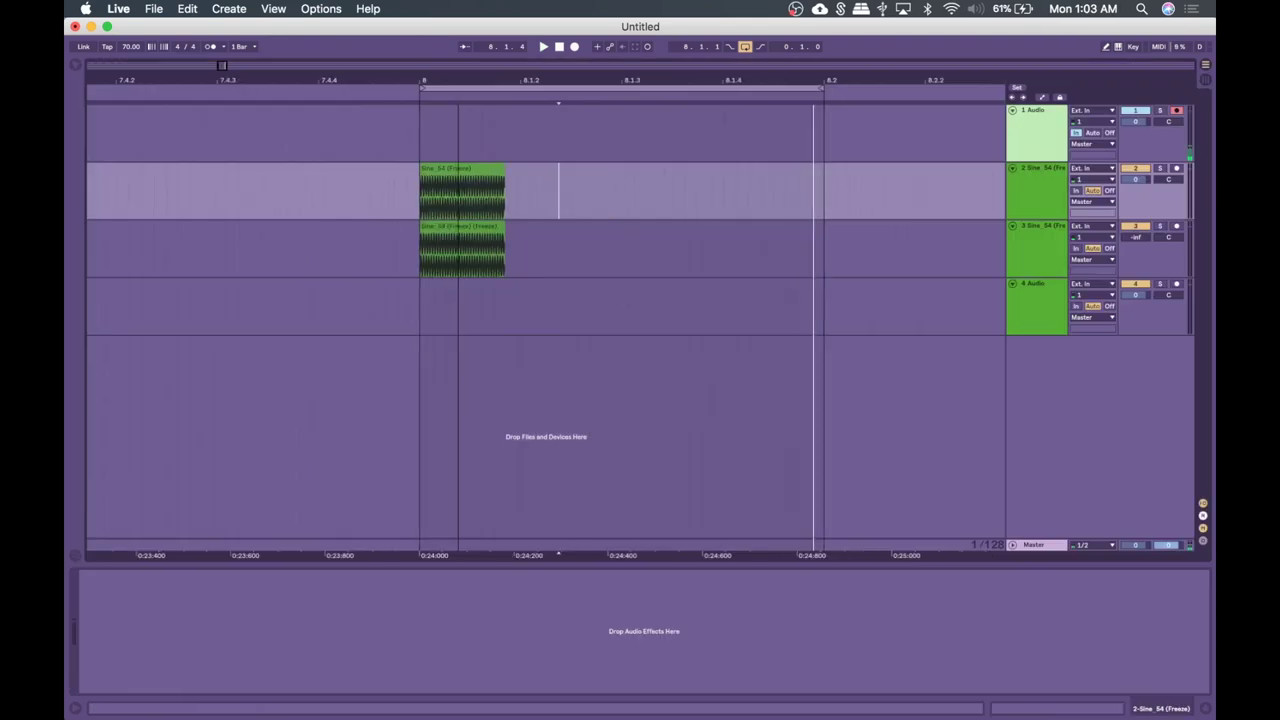
{"action": "left_click_drag", "start_coordinate": [223, 60], "coordinate": [223, 70]}
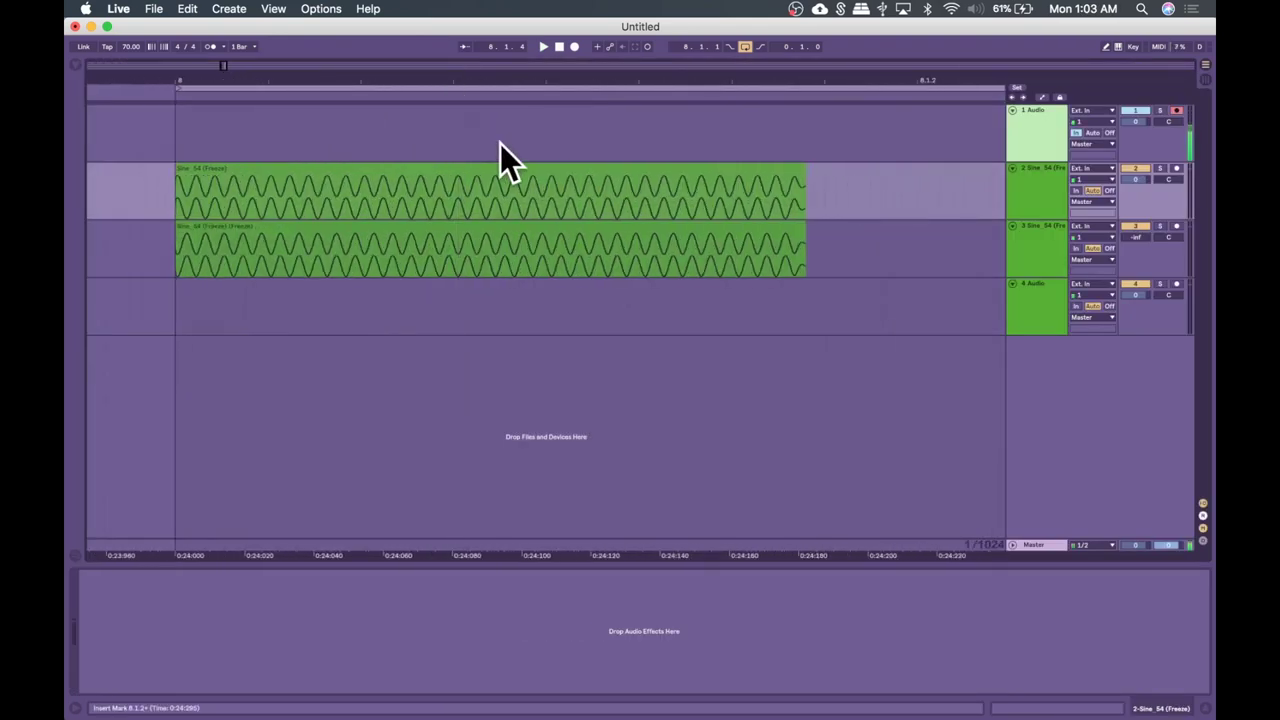
Select the upper frozen Sine_54 clip and place the insert mark at 8.1.1
{"action": "left_click", "coordinate": [372, 190]}
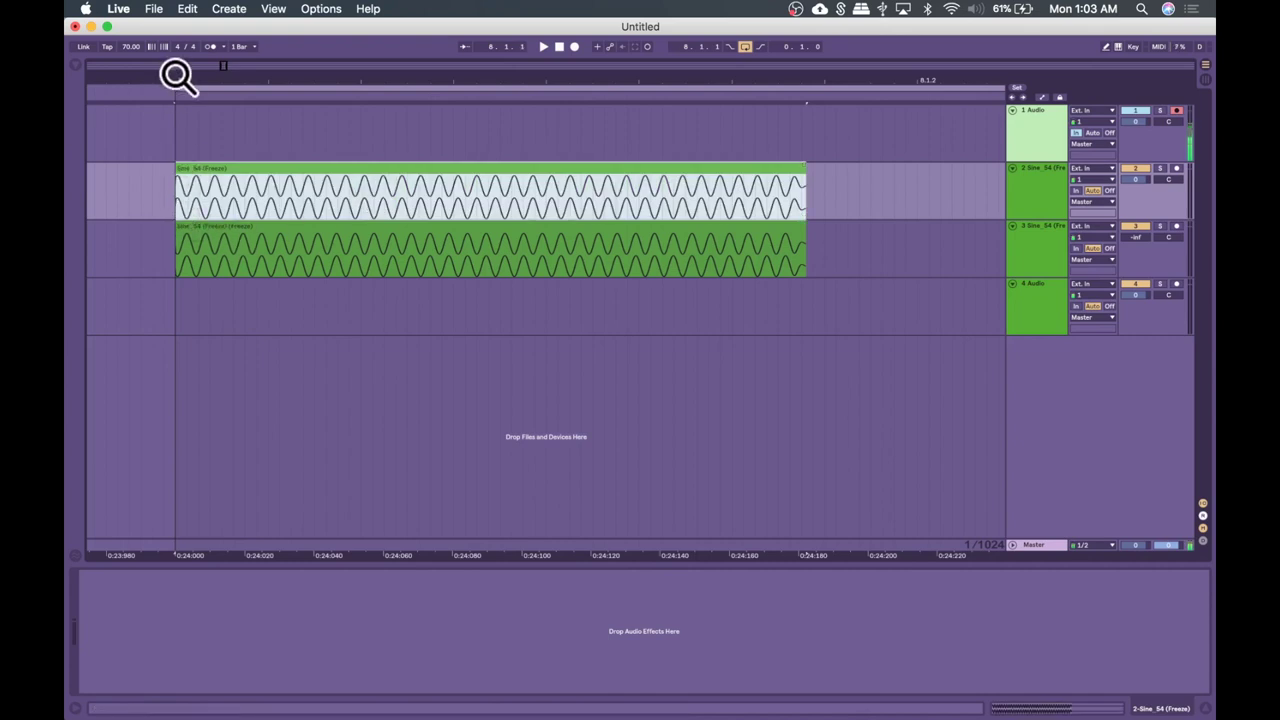
{"action": "mouse_move", "coordinate": [176, 76]}
{"action": "left_mouse_down"}
{"action": "mouse_move", "coordinate": [176, 90]}
{"action": "mouse_move", "coordinate": [176, 76]}
{"action": "left_mouse_up"}
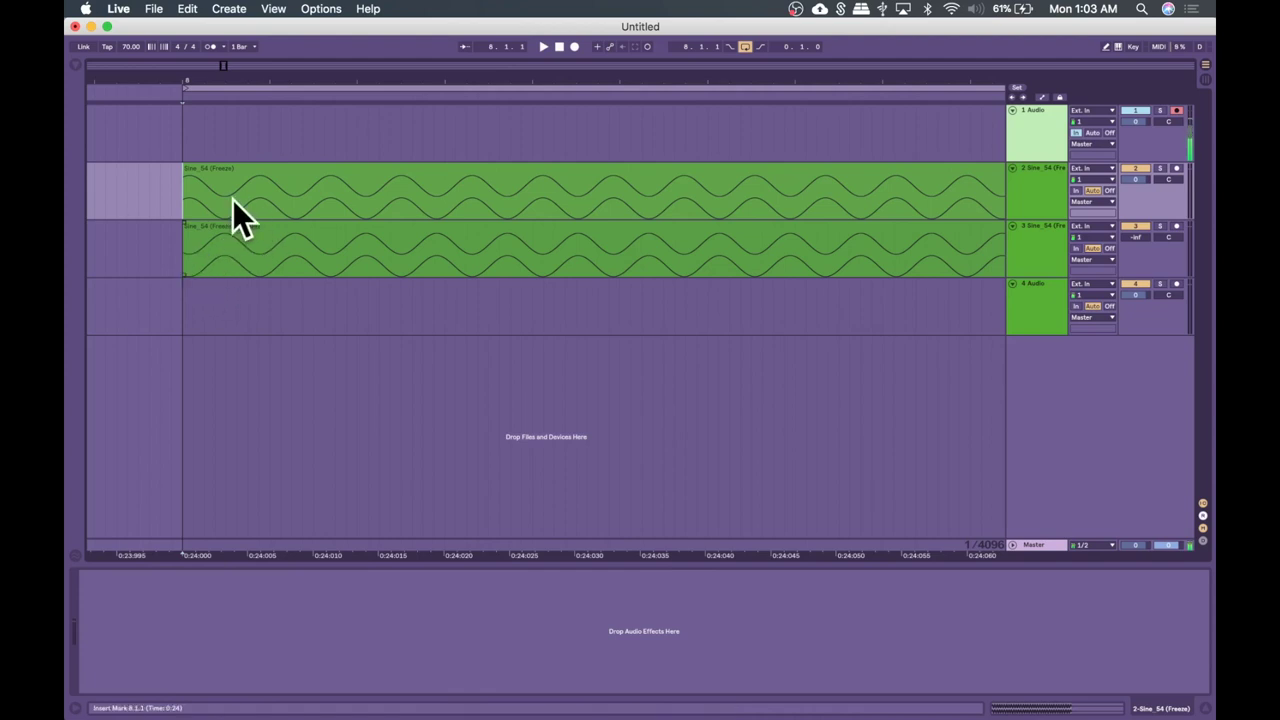
{"action": "left_click", "coordinate": [183, 203]}
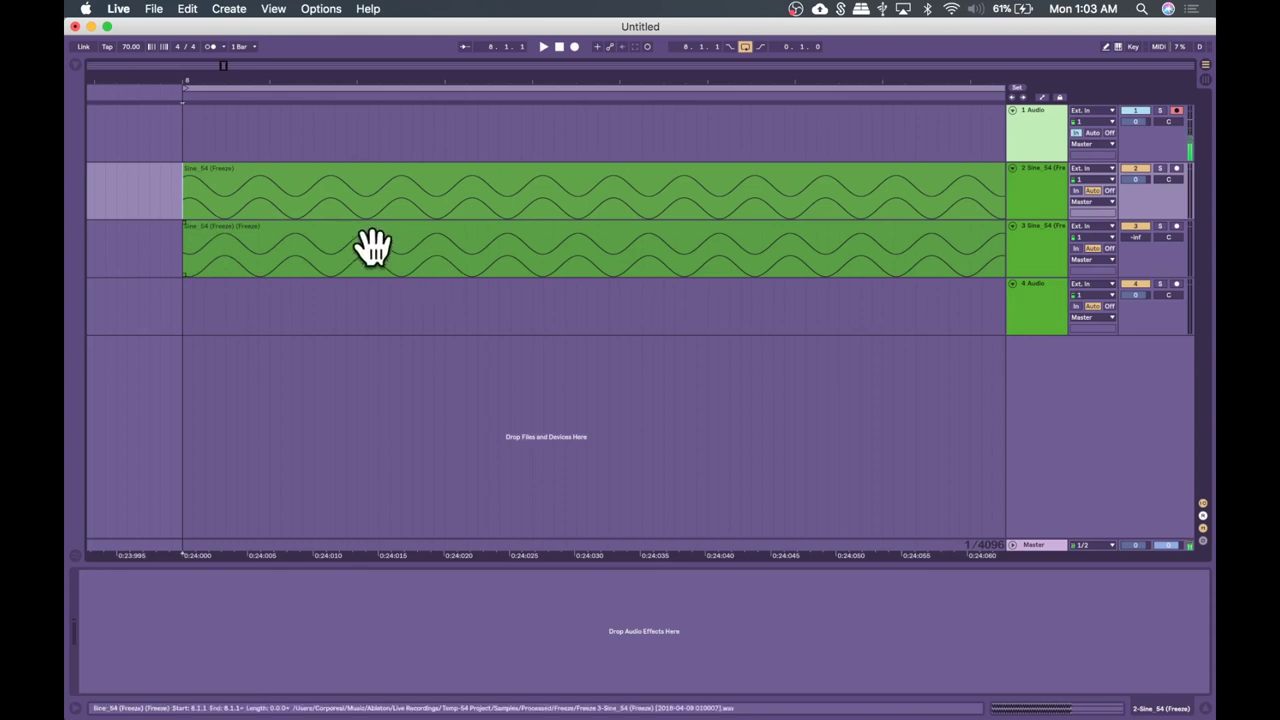
{"action": "key", "text": "minus"}
Loop bar 8 while raising track 3's volume from -inf to 0 dB, then show the Session mixer
{"action": "key", "text": "plus"}
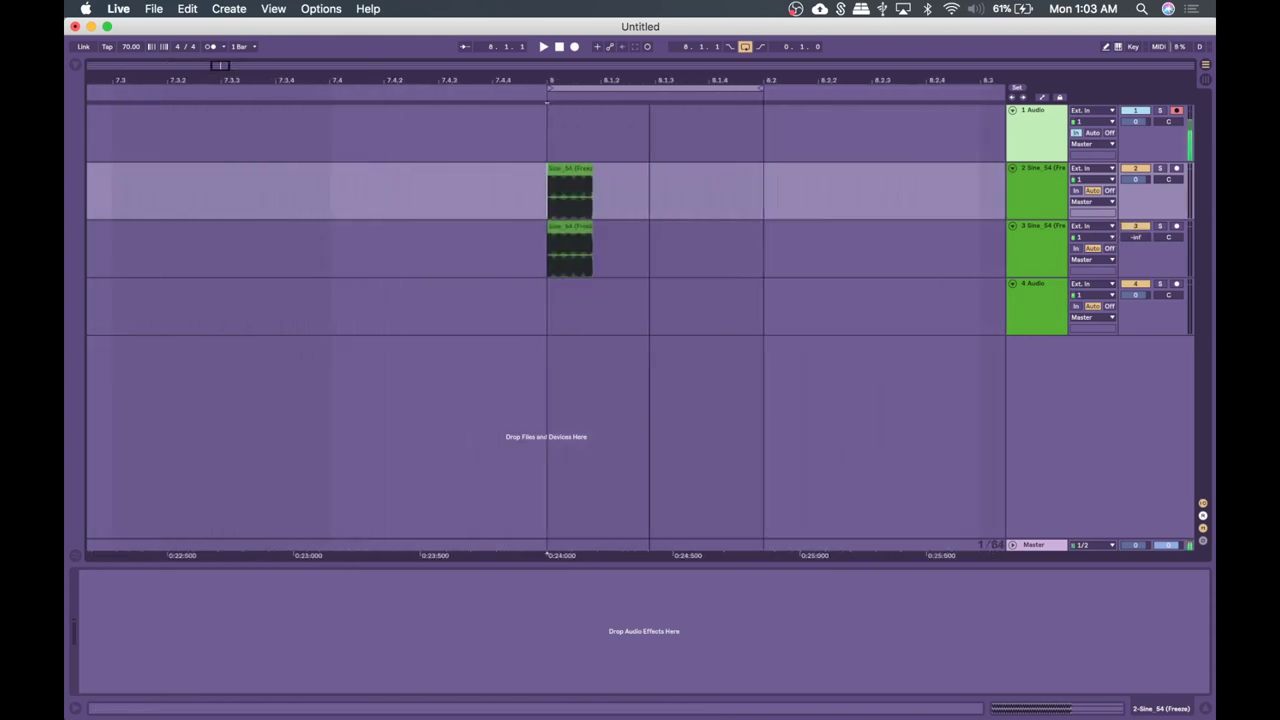
{"action": "key", "text": "space"}
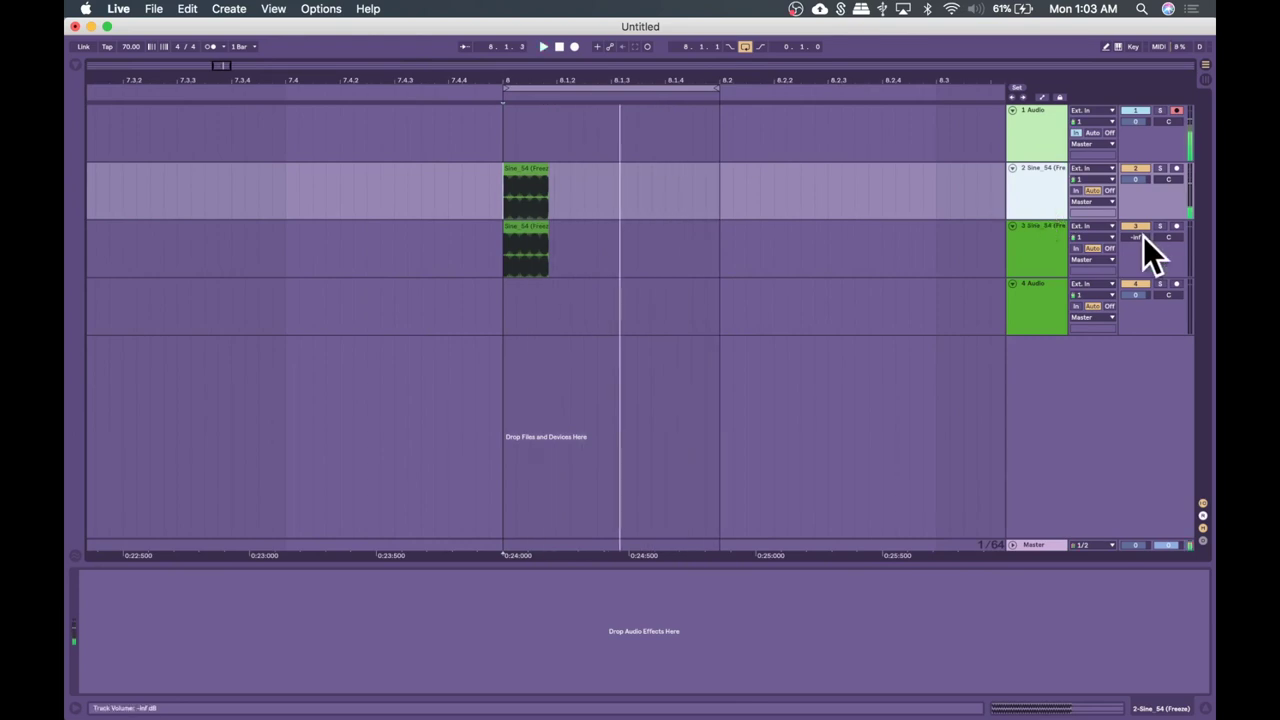
{"action": "key", "text": "super+z"}
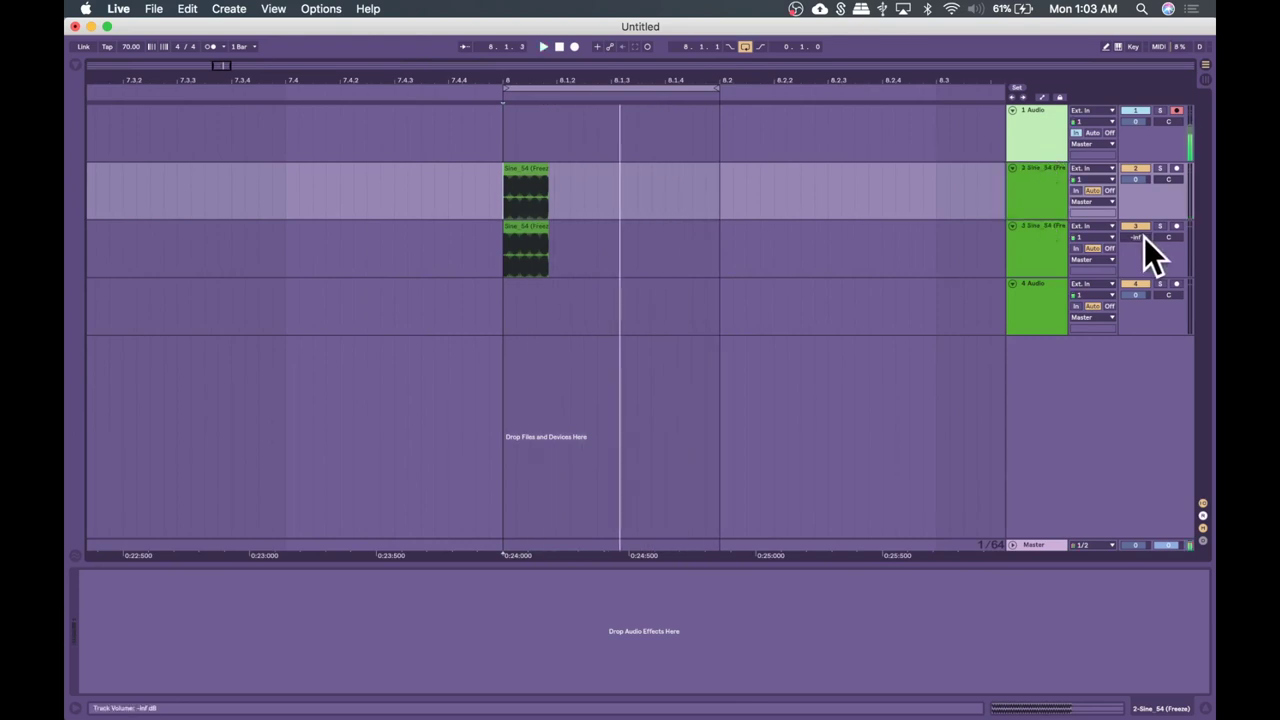
{"action": "scroll", "coordinate": [1142, 238], "scroll_direction": "up", "scroll_amount": 1}
{"action": "key", "text": "space"}
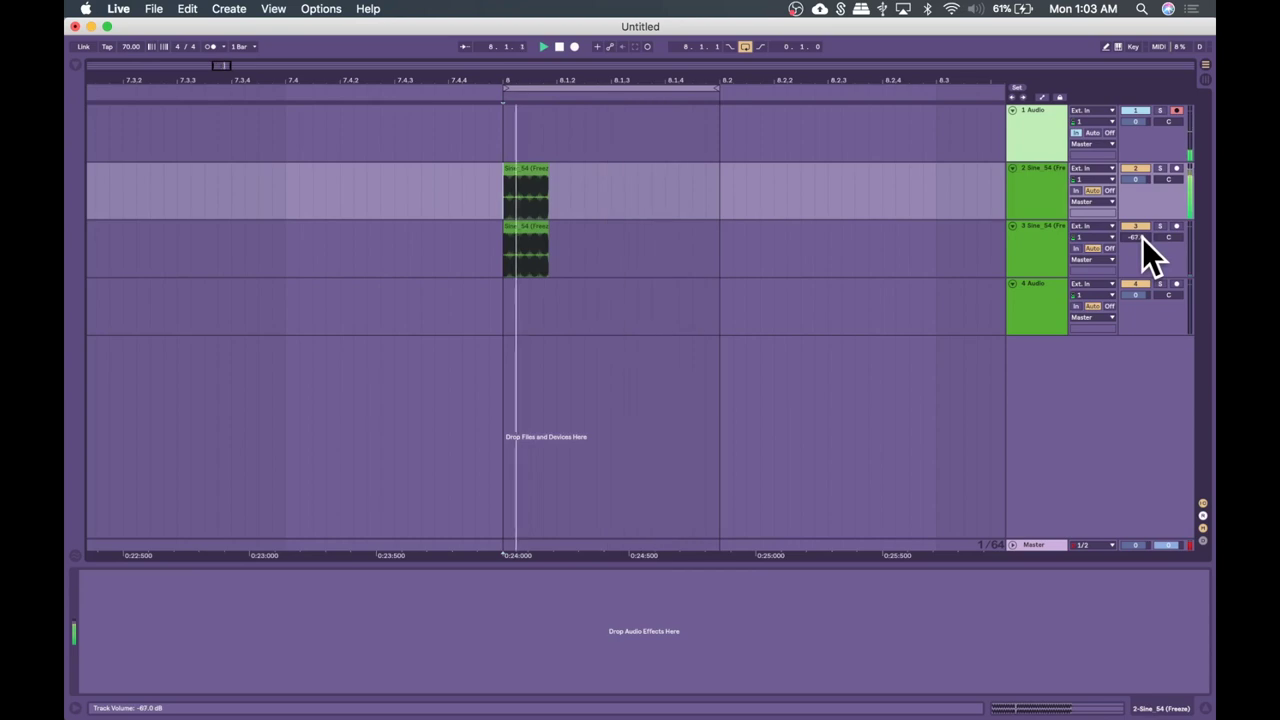
{"action": "scroll", "coordinate": [1142, 238], "scroll_direction": "up", "scroll_amount": 5}
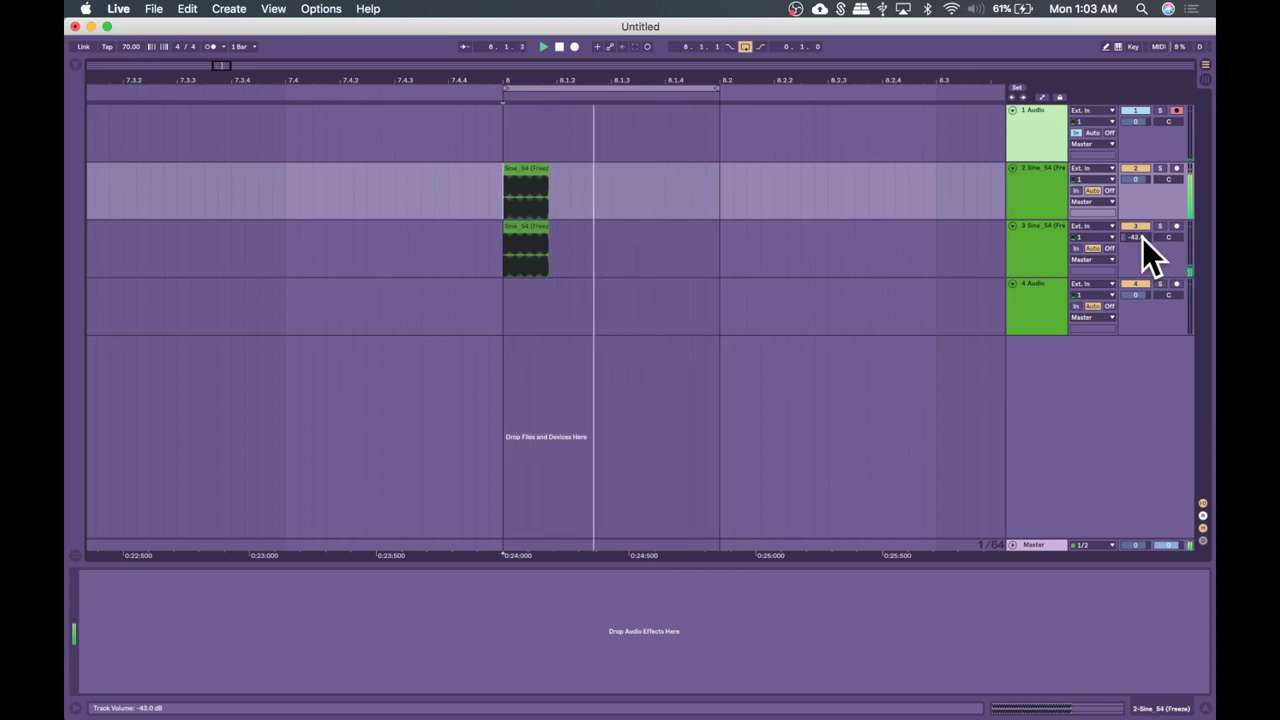
{"action": "scroll", "coordinate": [1142, 238], "scroll_direction": "up", "scroll_amount": 5}
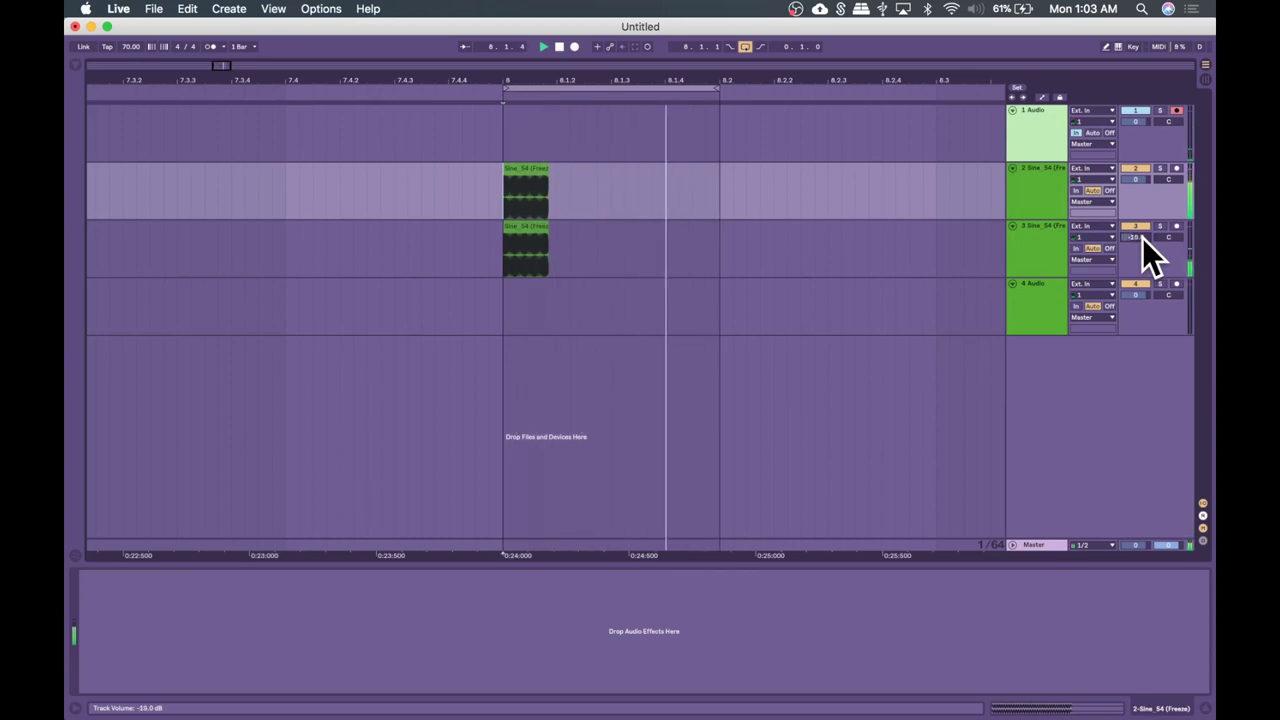
{"action": "scroll", "coordinate": [1142, 238], "scroll_direction": "up", "scroll_amount": 5}
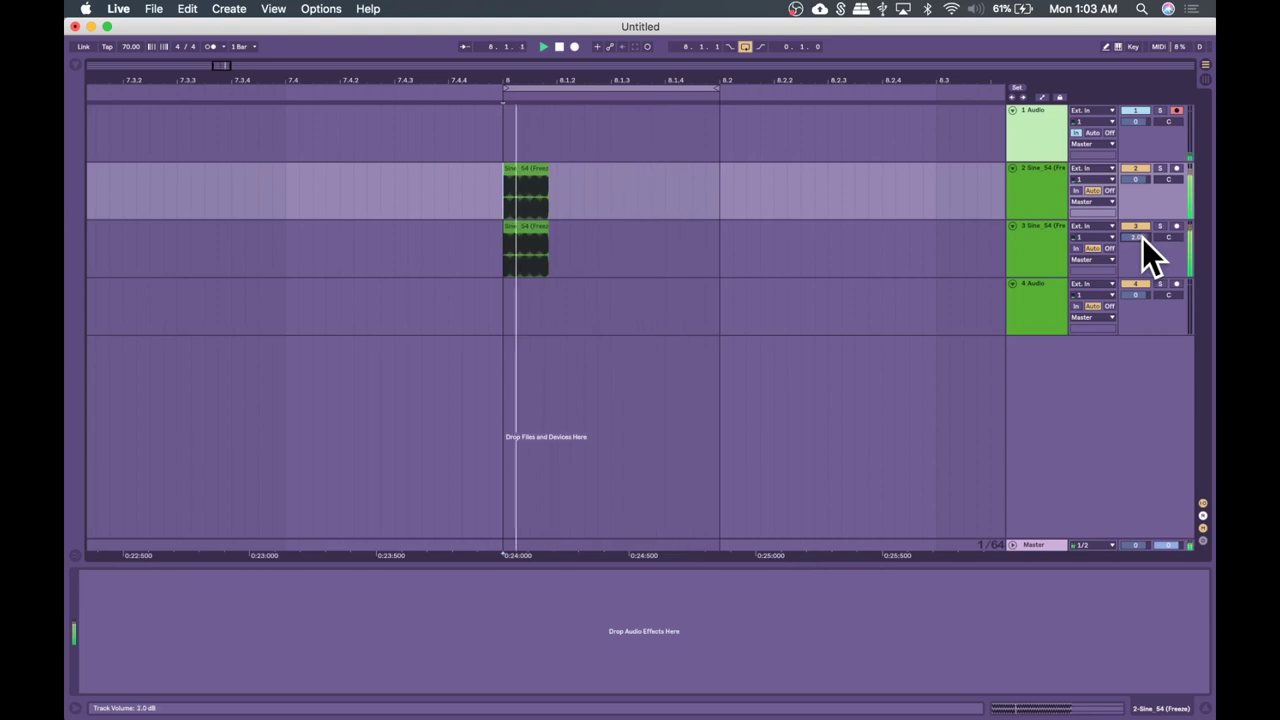
{"action": "scroll", "coordinate": [1142, 238], "scroll_direction": "down", "scroll_amount": 3}
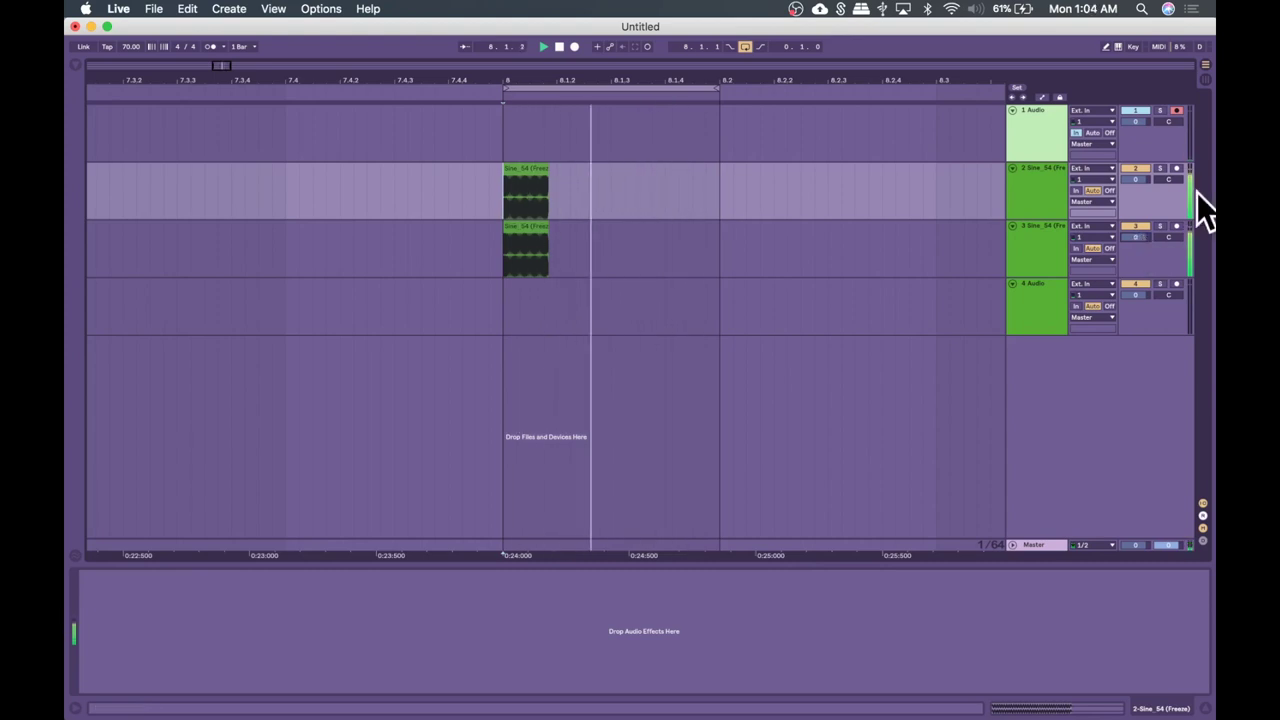
{"action": "key", "text": "space"}
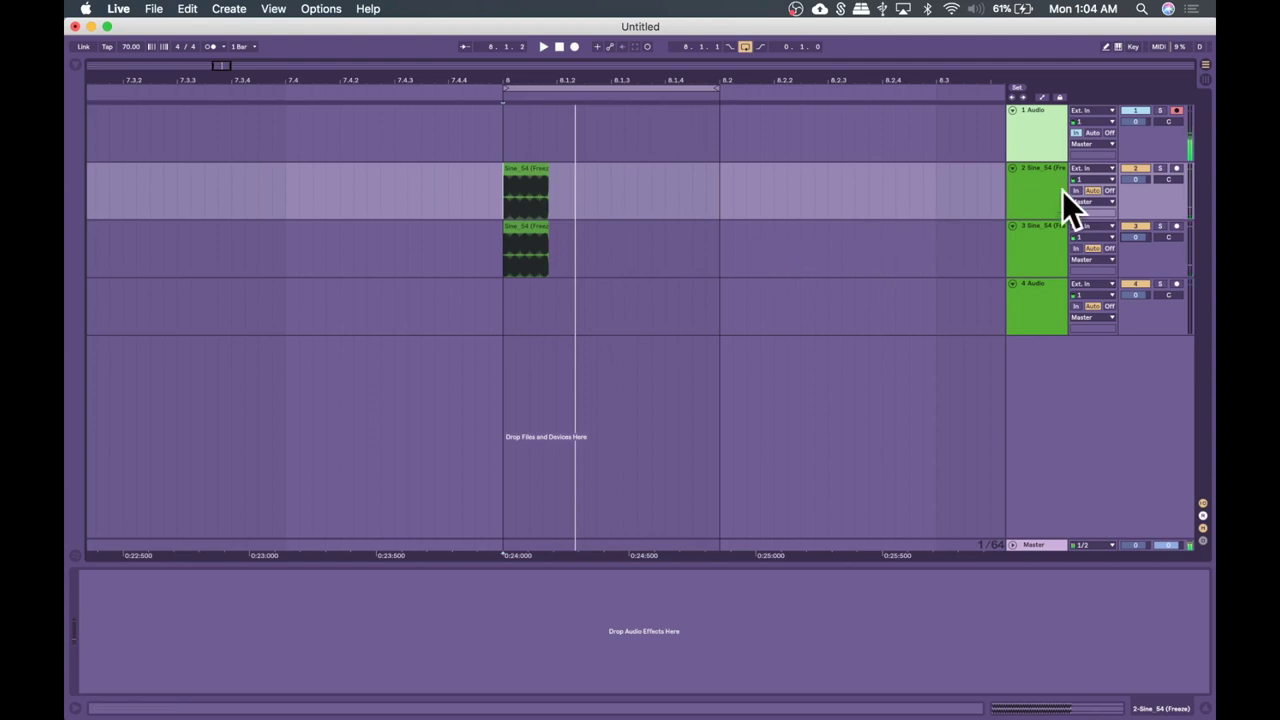
{"action": "key", "text": "space"}
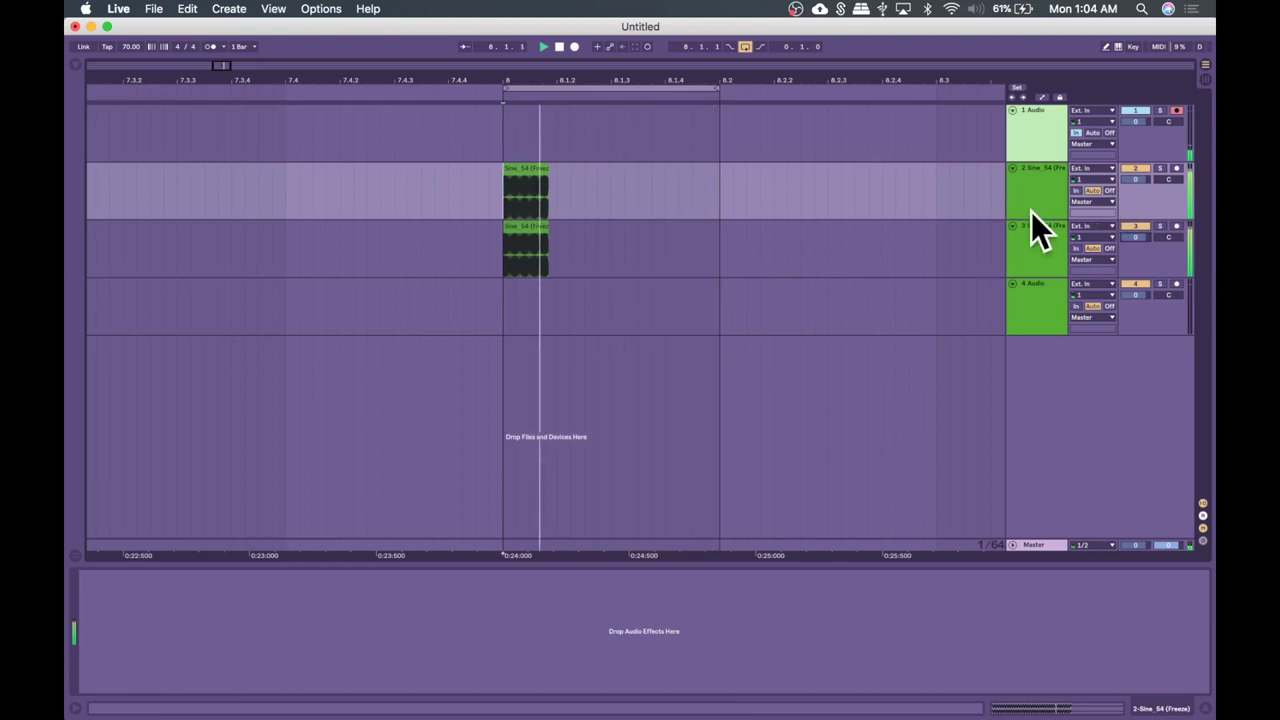
{"action": "key", "text": "Tab"}
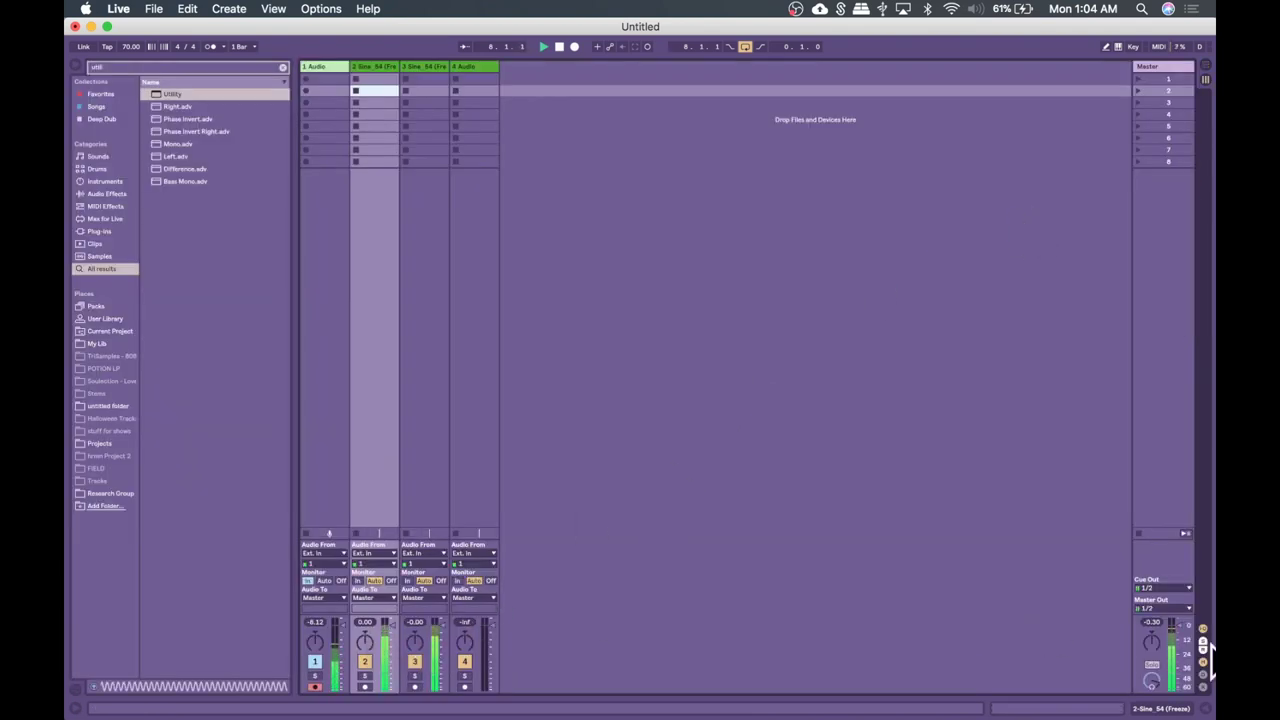
Reset the master level readout, then return to the Arrangement view zoomed on the bar 8 clips
{"action": "left_click_drag", "start_coordinate": [1157, 625], "coordinate": [1207, 677]}
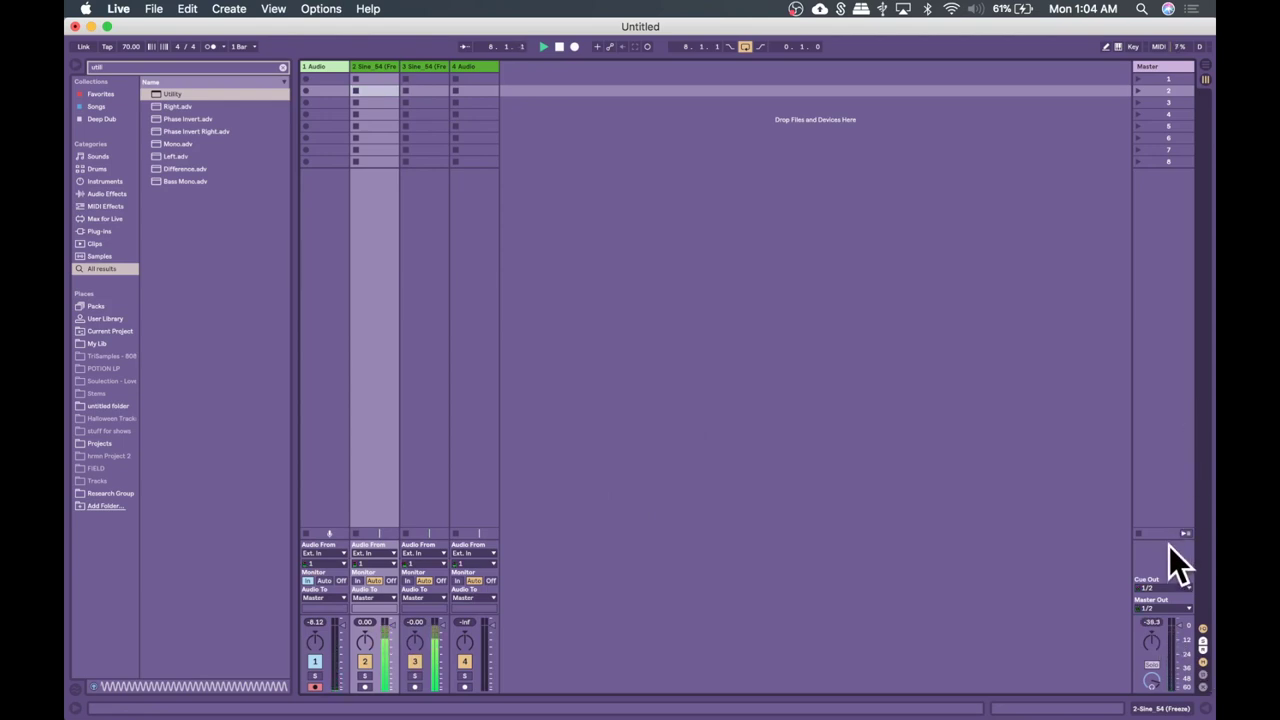
{"action": "key", "text": "Tab"}
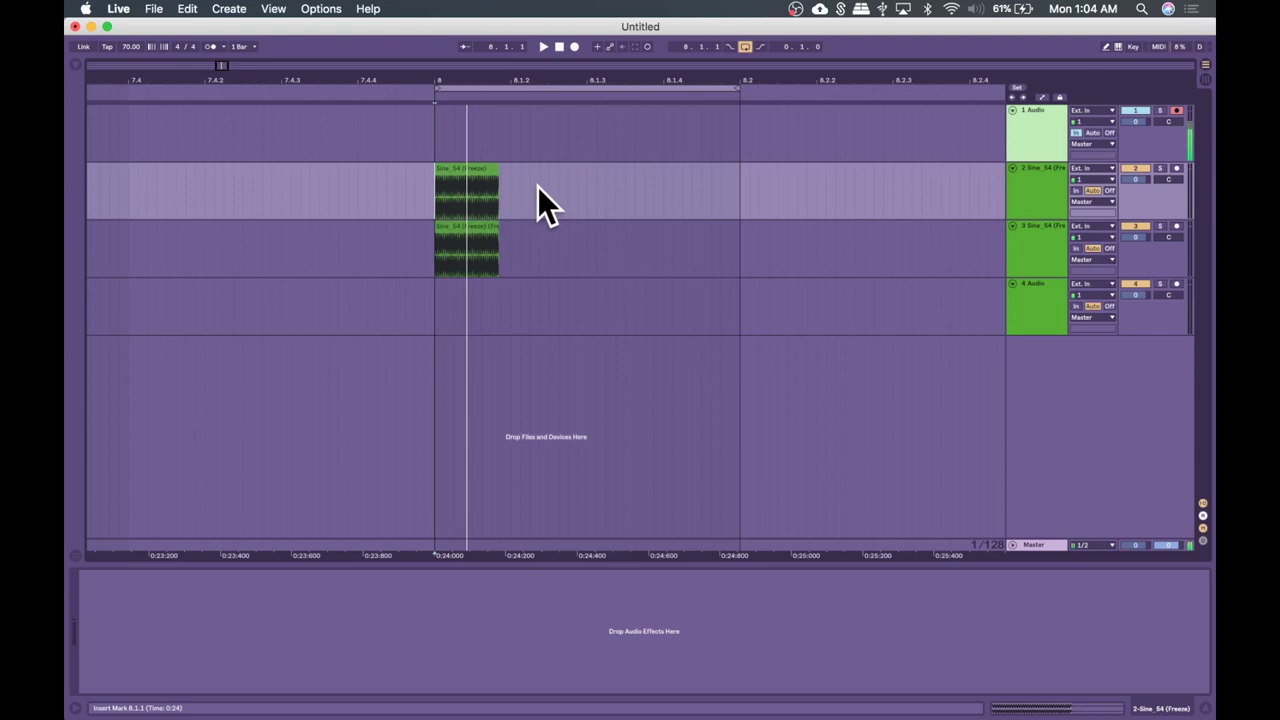
{"action": "key", "text": "Tab"}
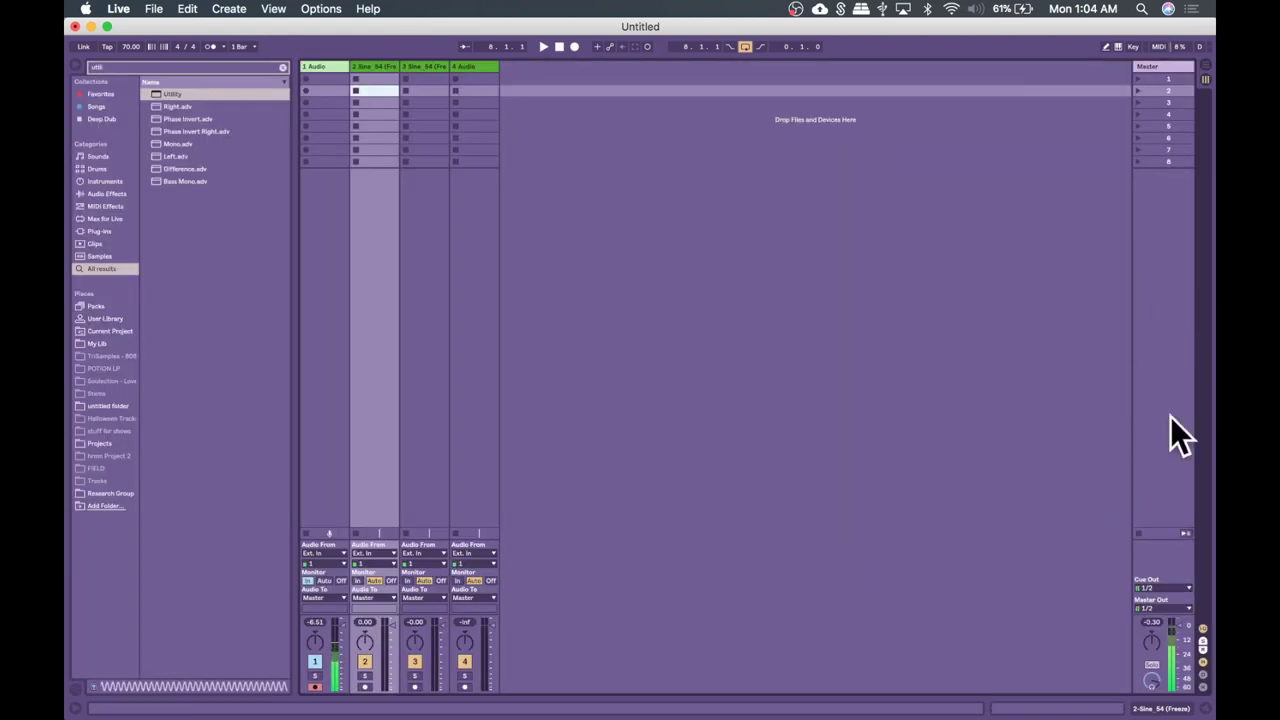
{"action": "key", "text": "Tab"}
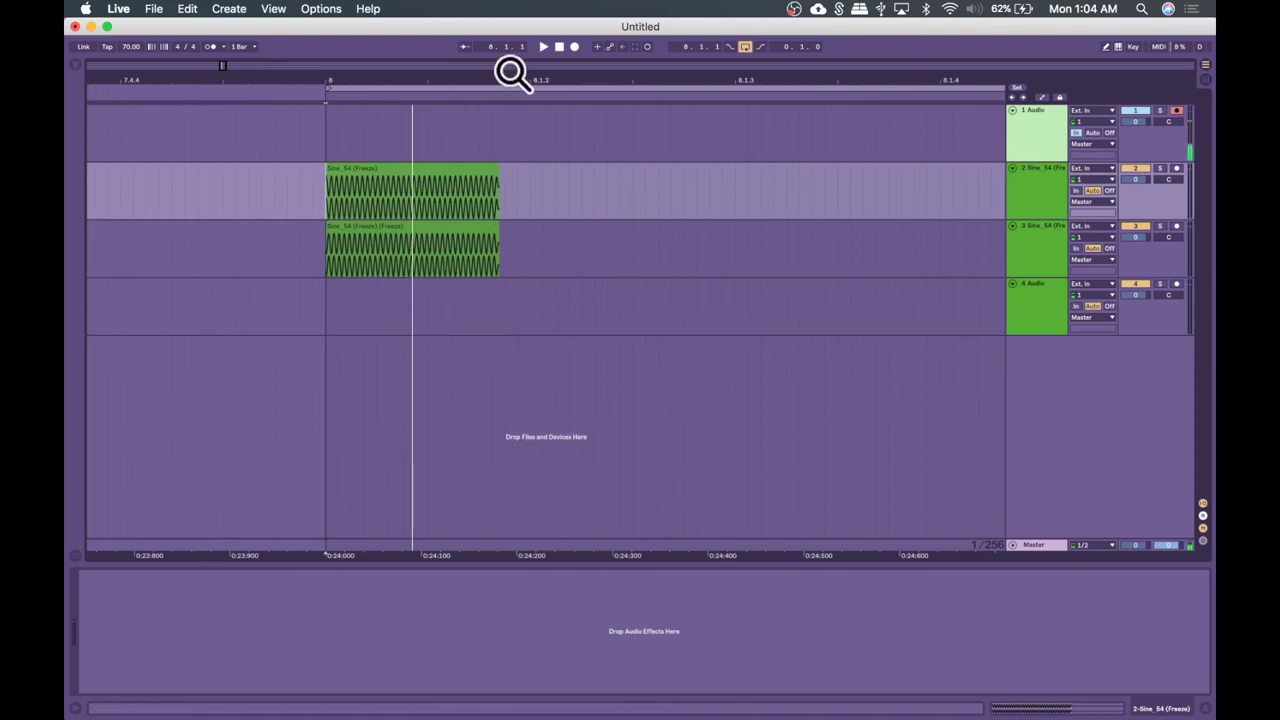
{"action": "left_click_drag", "start_coordinate": [514, 72], "coordinate": [516, 56]}
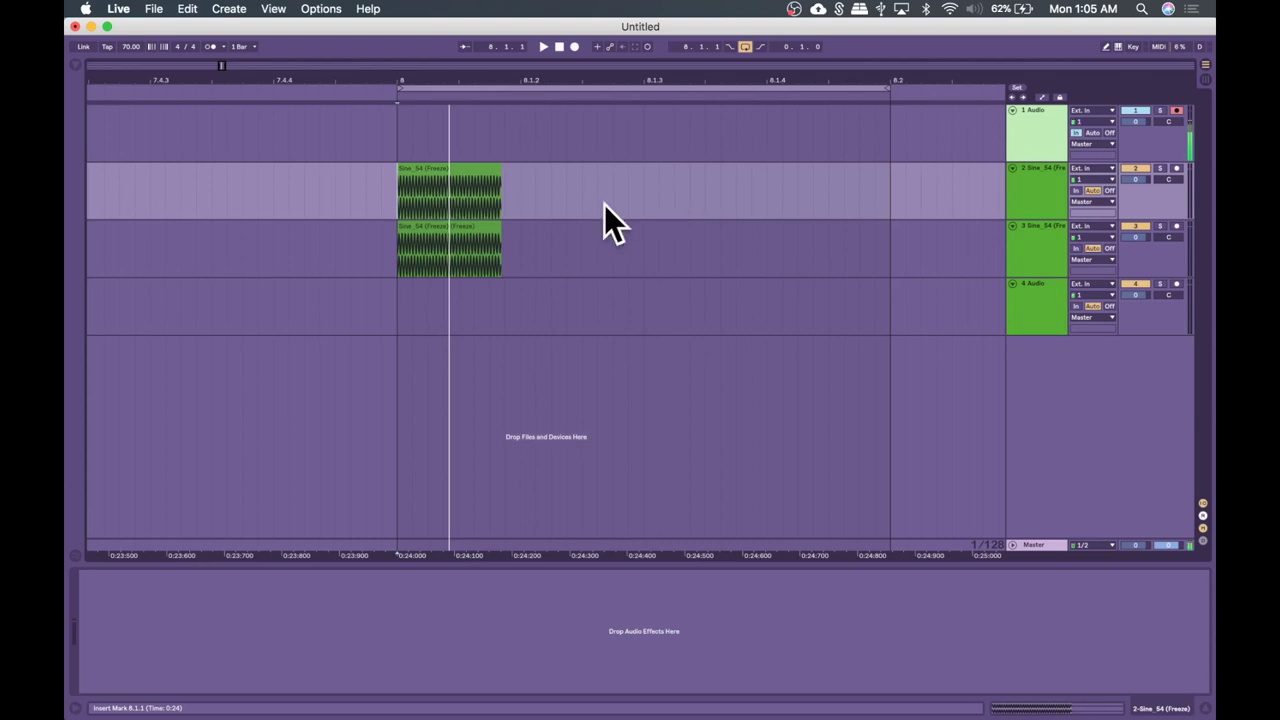
Load a Utility device on track 3 and enable its phase inversion
{"action": "left_click", "coordinate": [526, 185]}
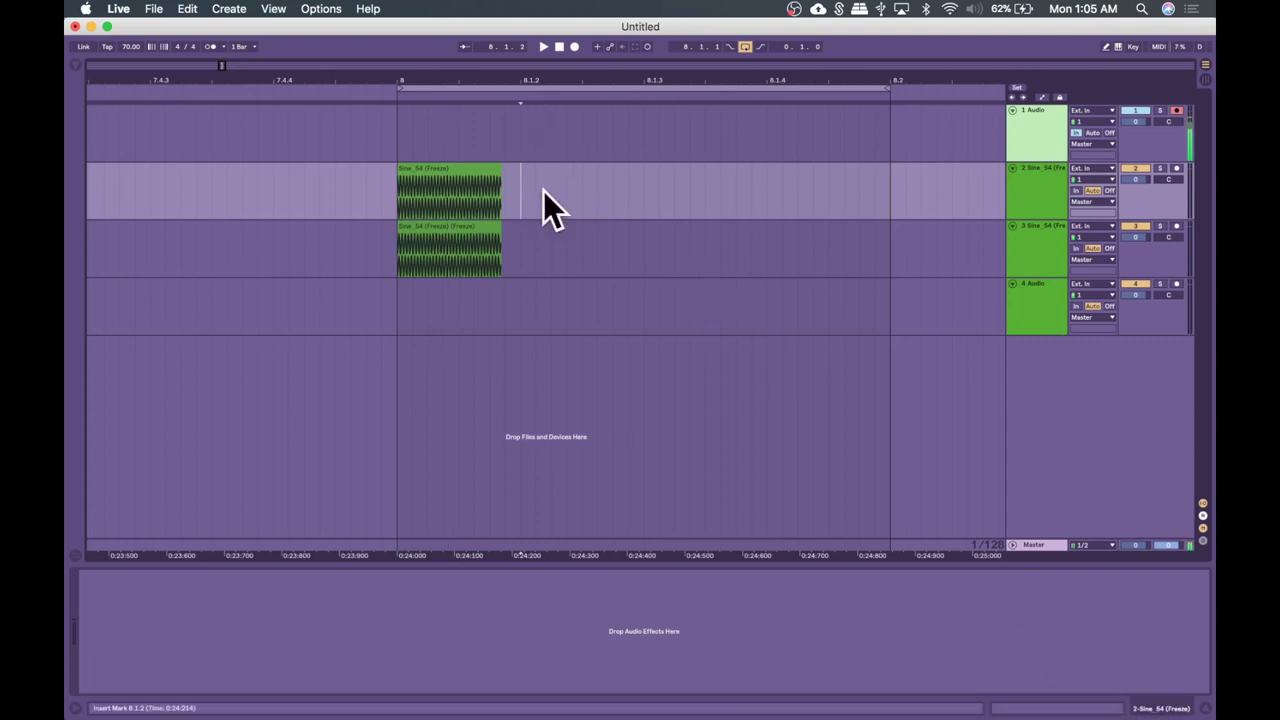
{"action": "left_click", "coordinate": [536, 233]}
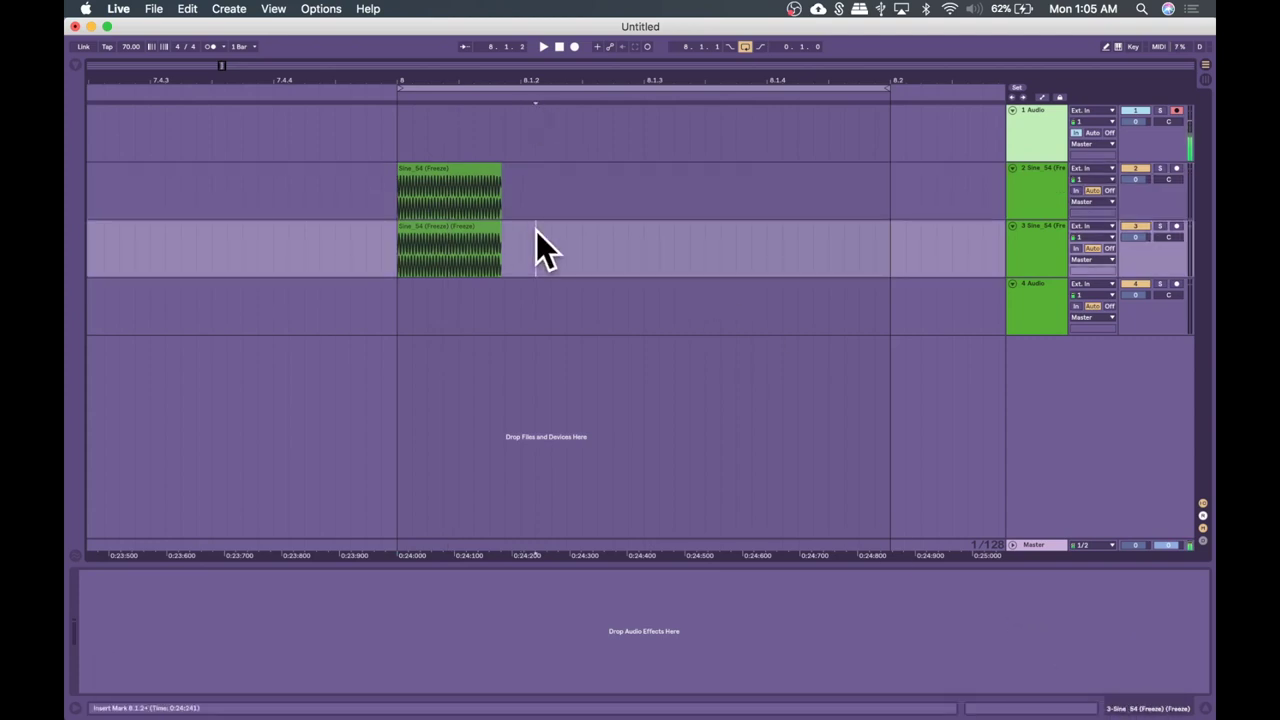
{"action": "key", "text": "super+f"}
{"action": "type", "text": "uti"}
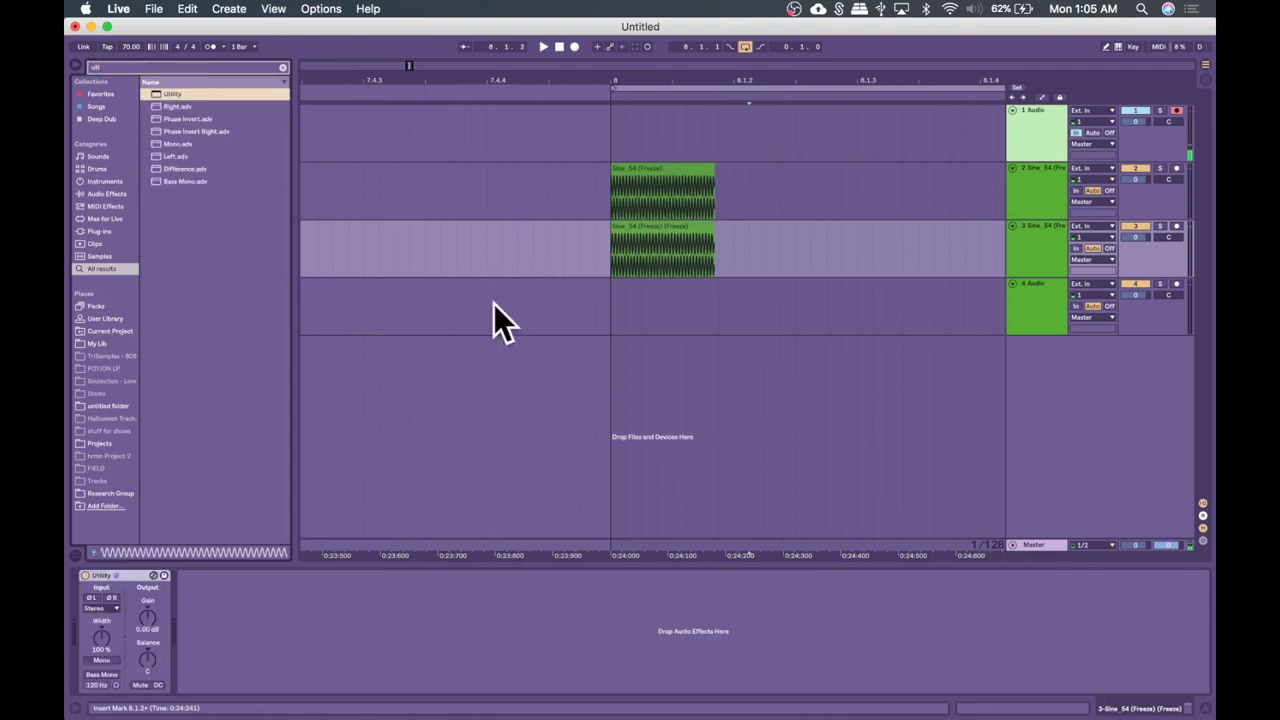
{"action": "left_click", "coordinate": [93, 599]}
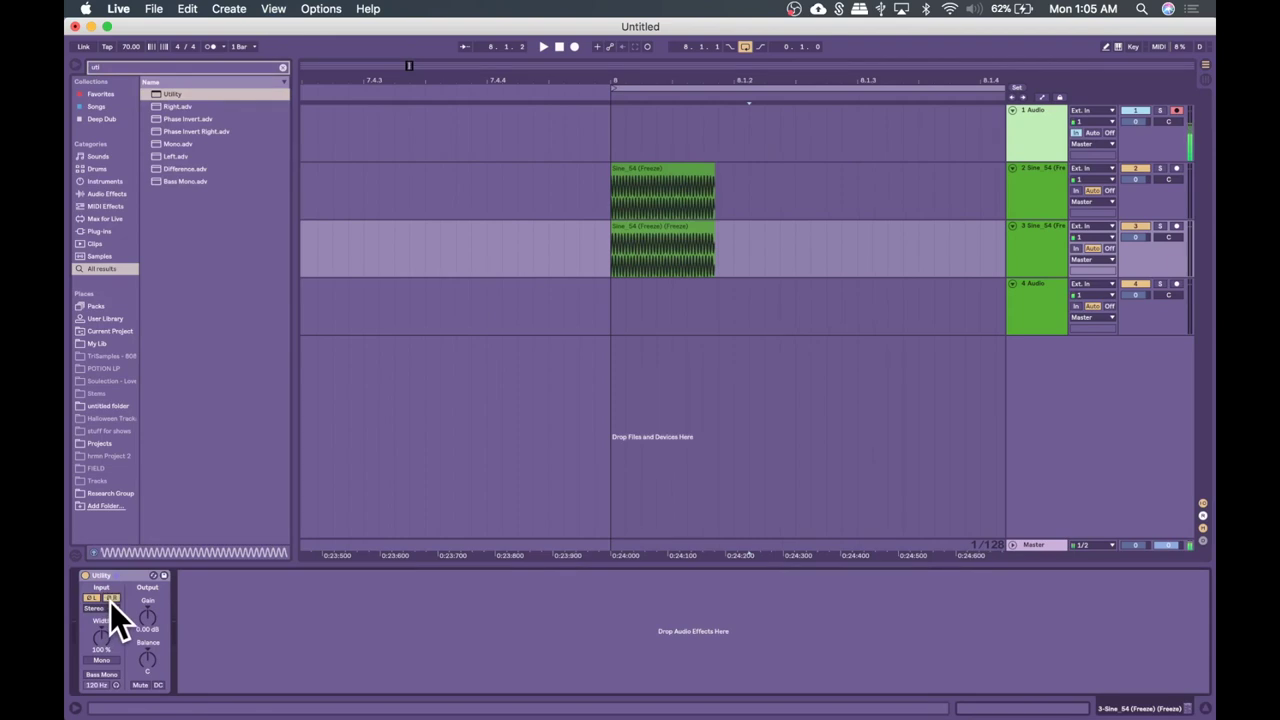
{"action": "left_click_drag", "start_coordinate": [634, 80], "coordinate": [660, 96]}
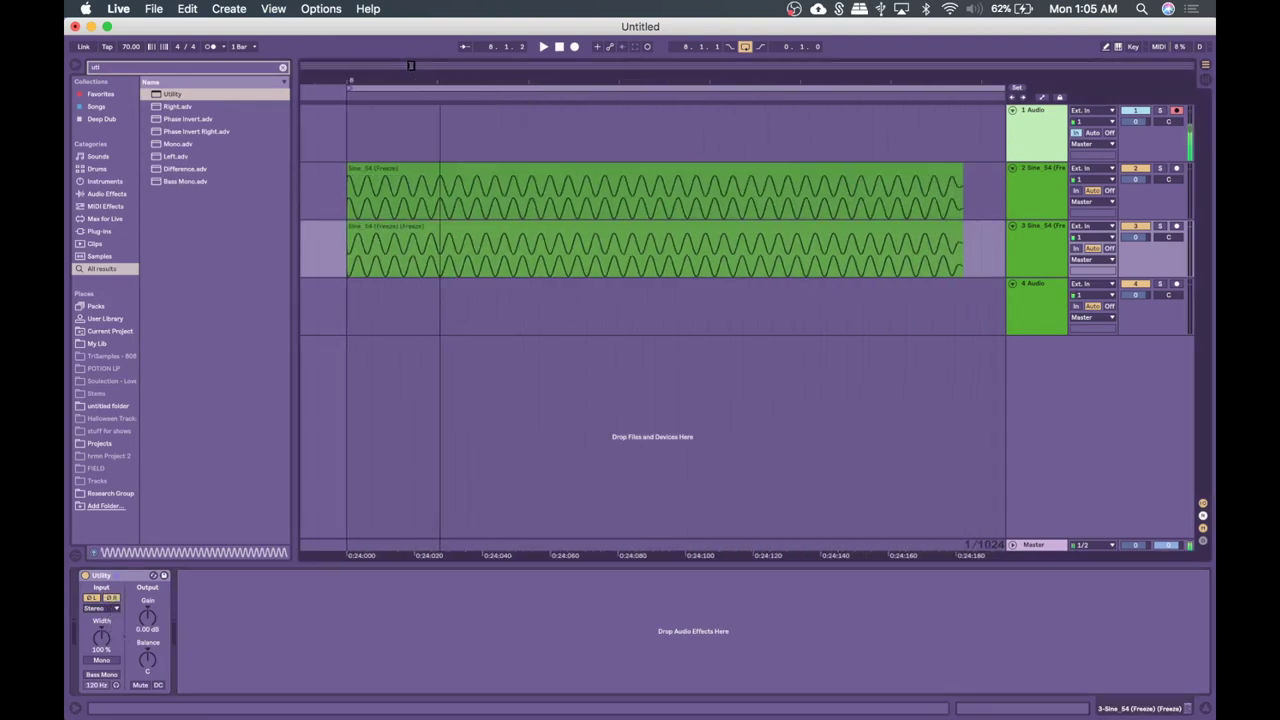
{"action": "left_click_drag", "start_coordinate": [434, 88], "coordinate": [434, 91]}
Freeze track 3 with its Utility device and flatten it into plain audio
{"action": "right_click", "coordinate": [1042, 241]}
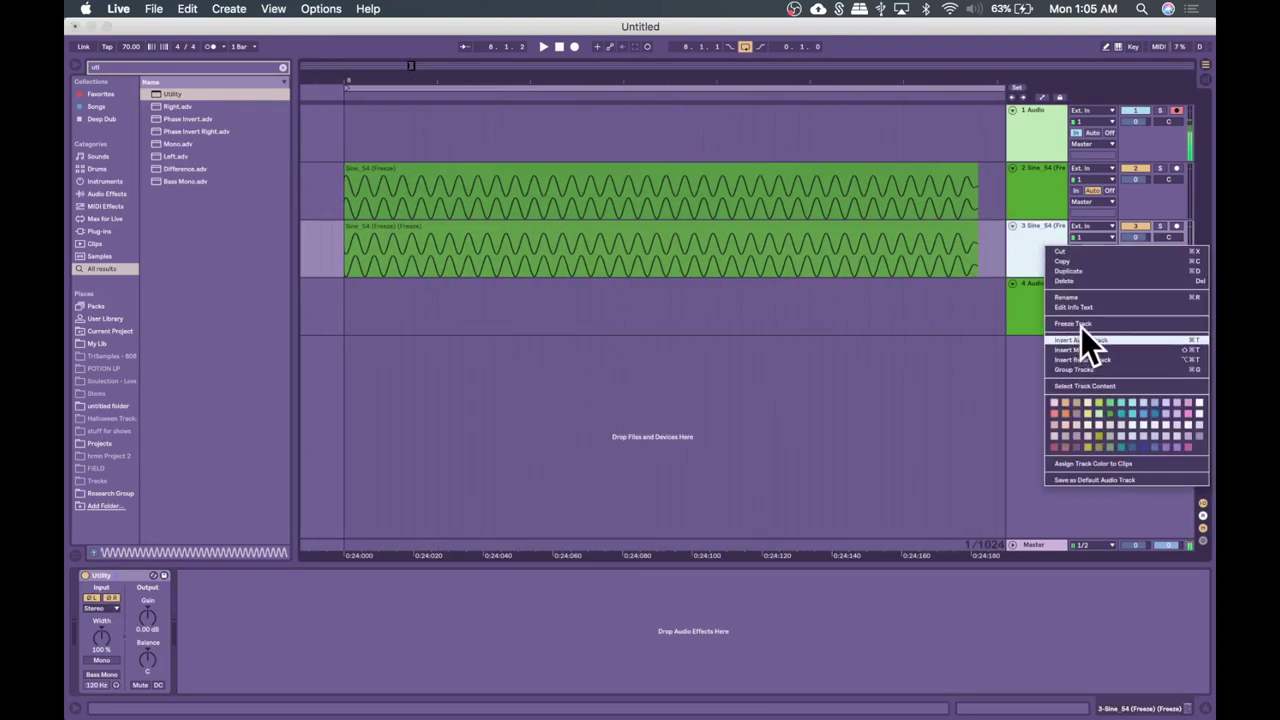
{"action": "left_click", "coordinate": [1080, 322]}
{"action": "right_click", "coordinate": [1042, 236]}
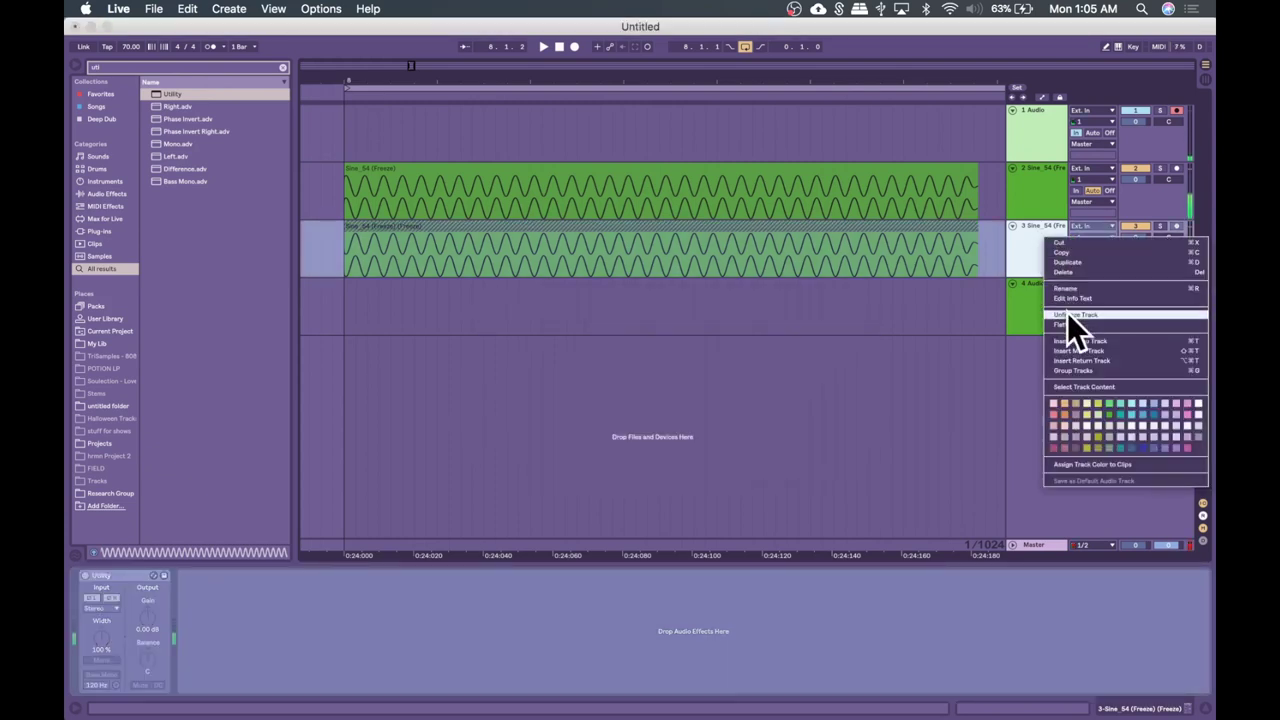
{"action": "left_click", "coordinate": [1065, 323]}
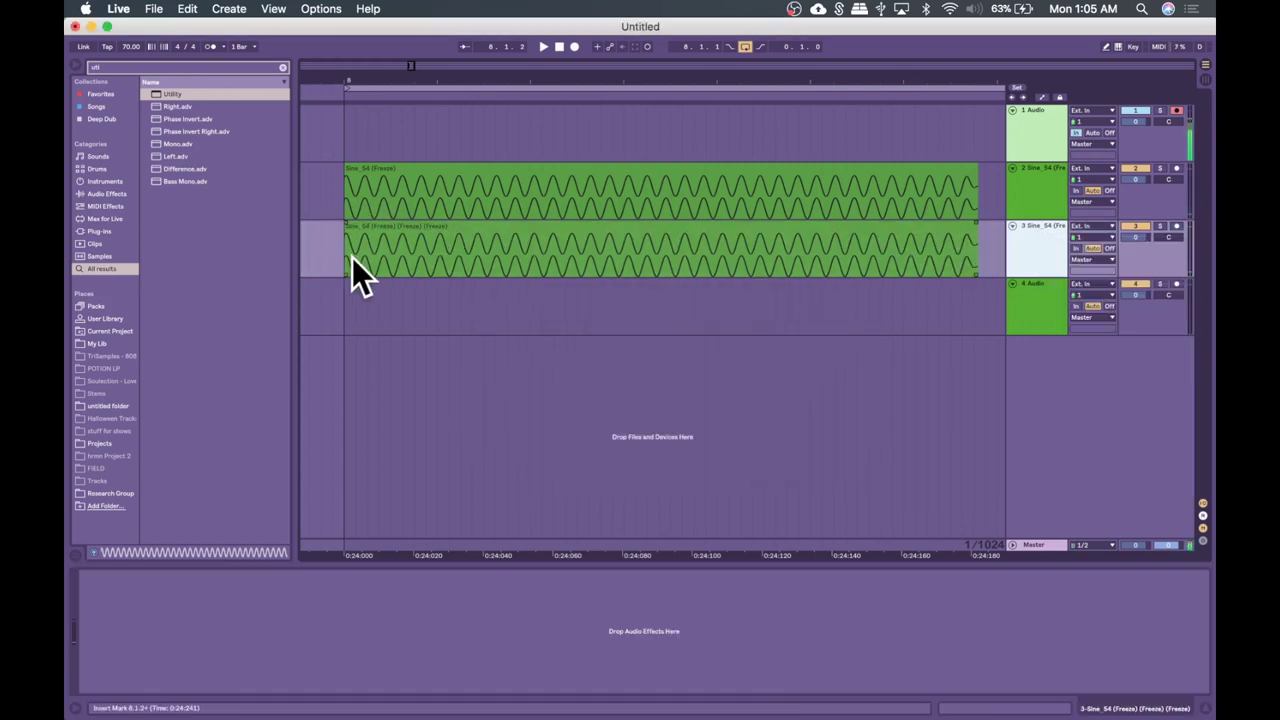